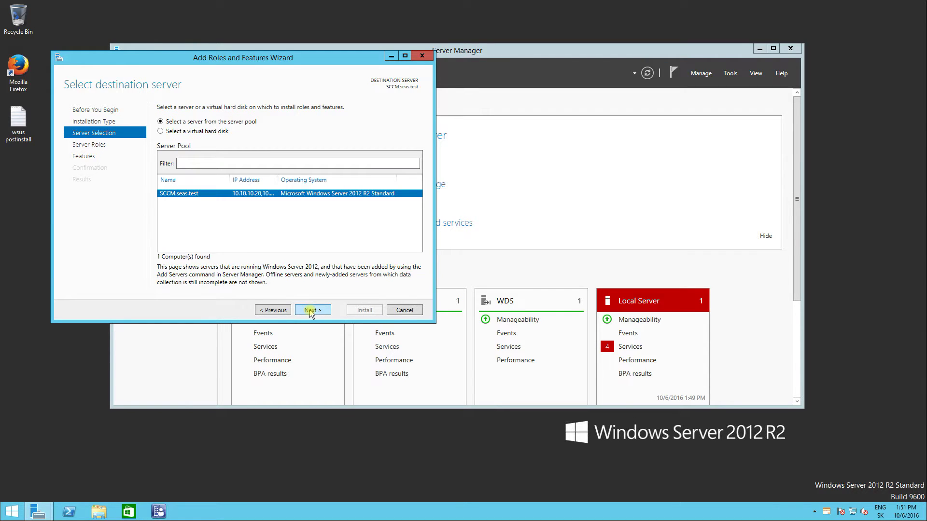
# Step: Select the Windows Server Update Services role for SCCM.seas.test, including its required management tools
pyautogui.click(313, 313)
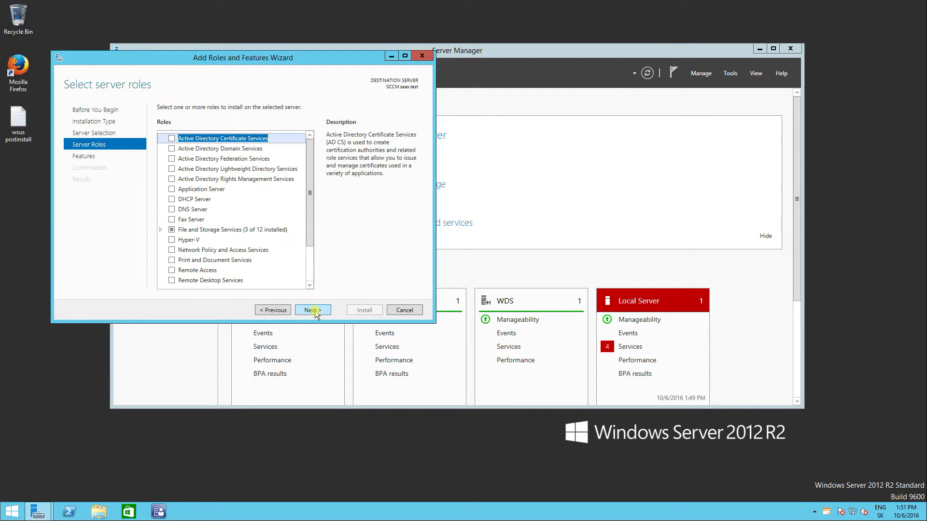
pyautogui.scroll(-2, 311, 174)
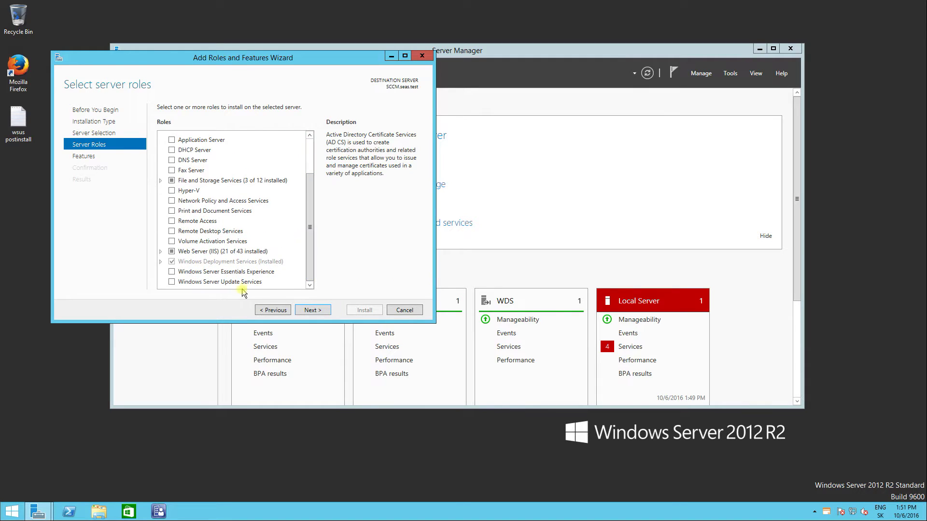
pyautogui.click(172, 282)
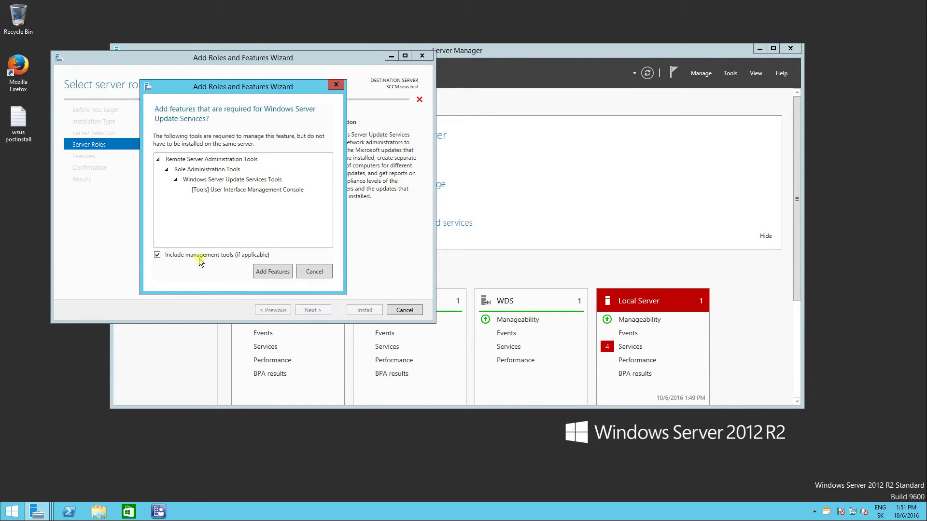
pyautogui.click(277, 273)
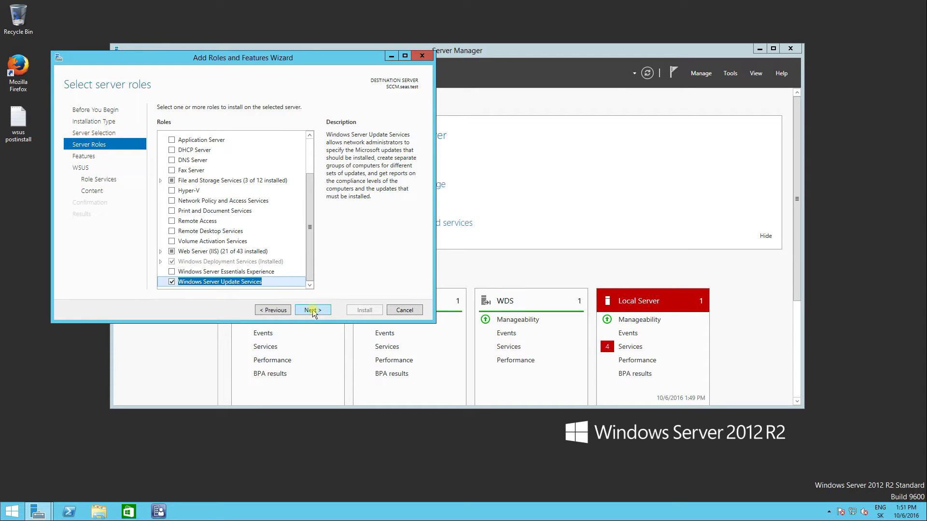
pyautogui.click(312, 311)
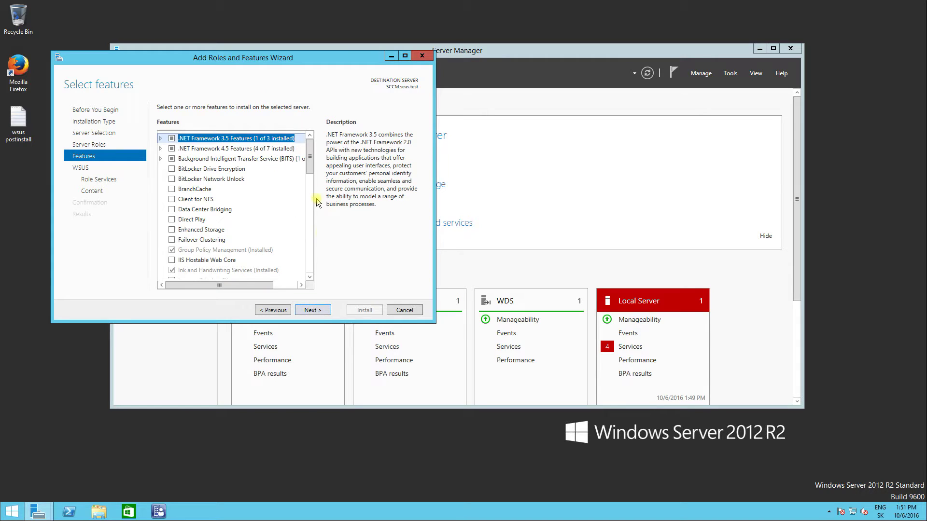
# Step: Accept the default features and keep WID Database and WSUS Services as the WSUS role services
pyautogui.click(321, 311)
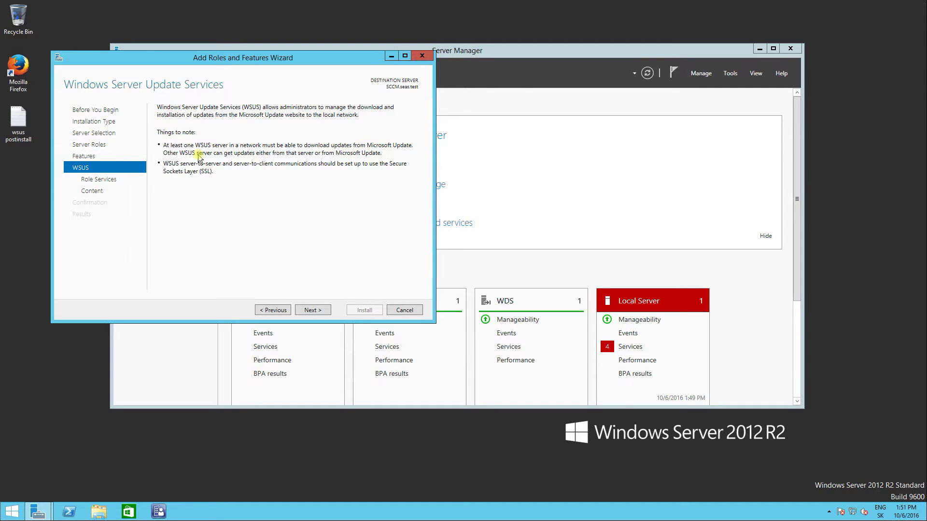
pyautogui.click(320, 311)
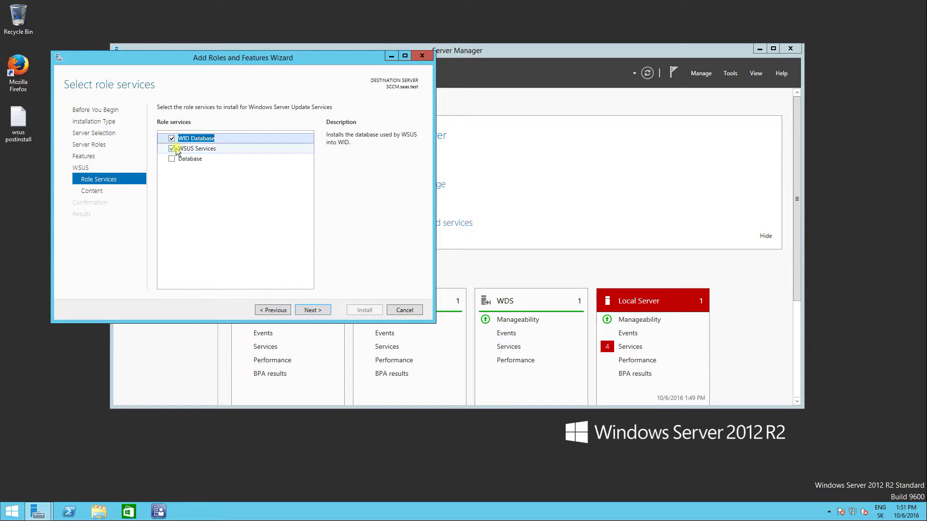
pyautogui.click(321, 310)
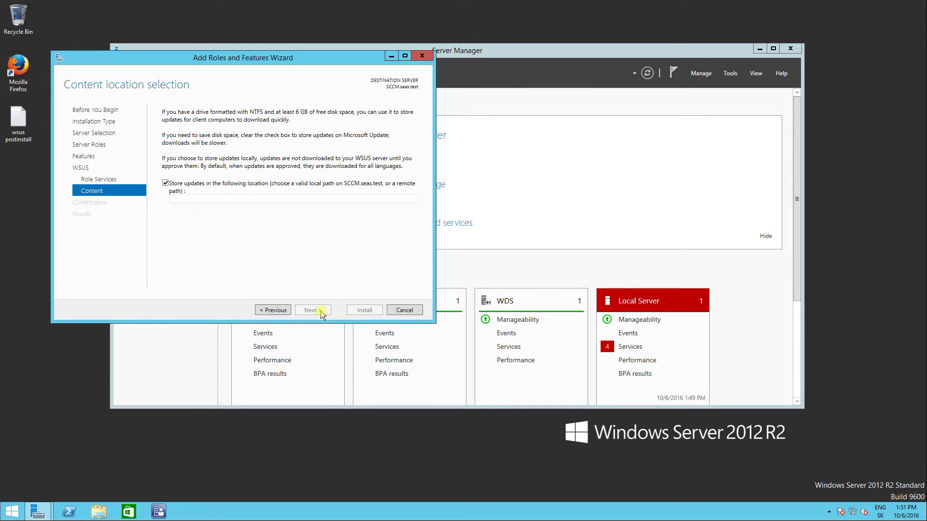
# Step: Set the update storage location to c:\wsusupdates and install the selected WSUS role
pyautogui.click(212, 201)
pyautogui.write('c')
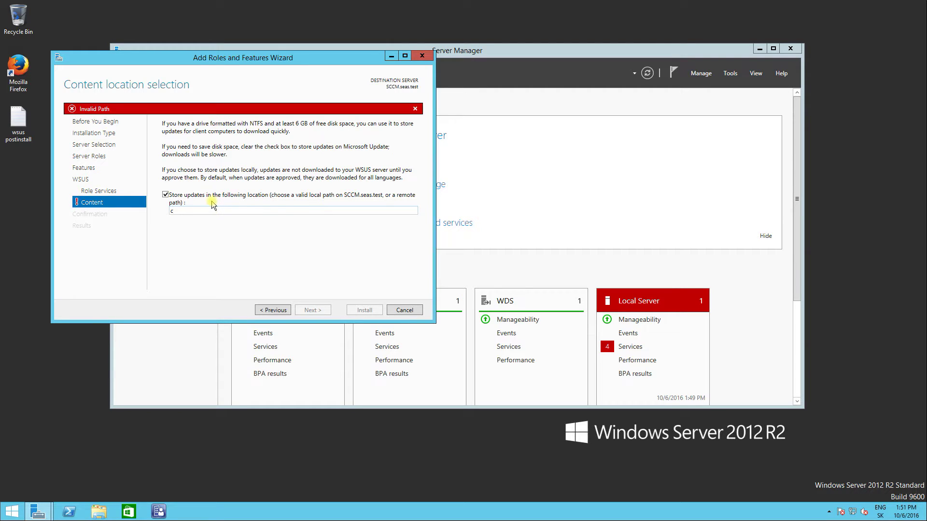
pyautogui.write(':\\w')
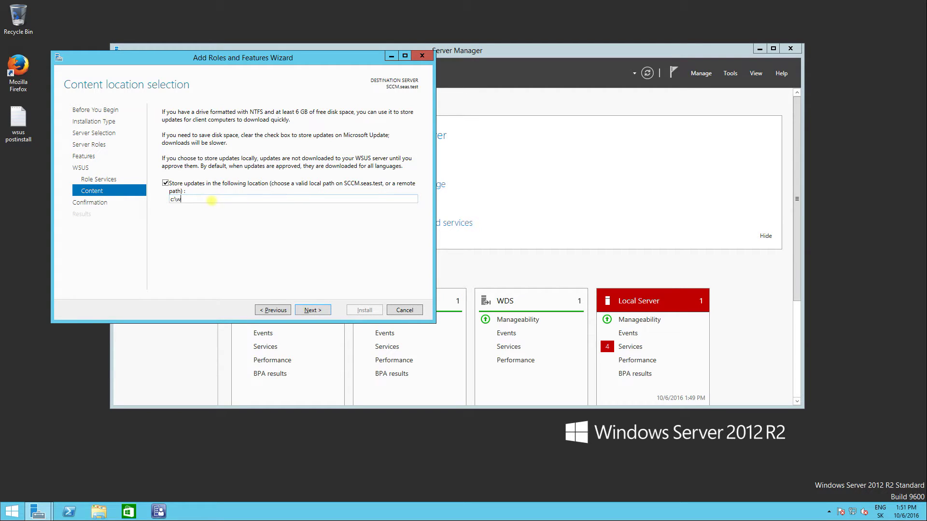
pyautogui.write('susupdates')
pyautogui.click(312, 312)
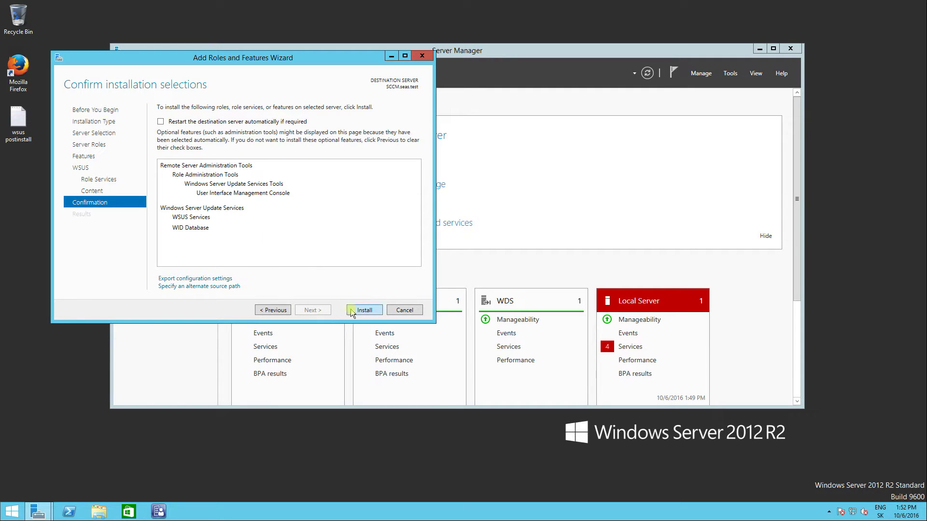
pyautogui.click(365, 311)
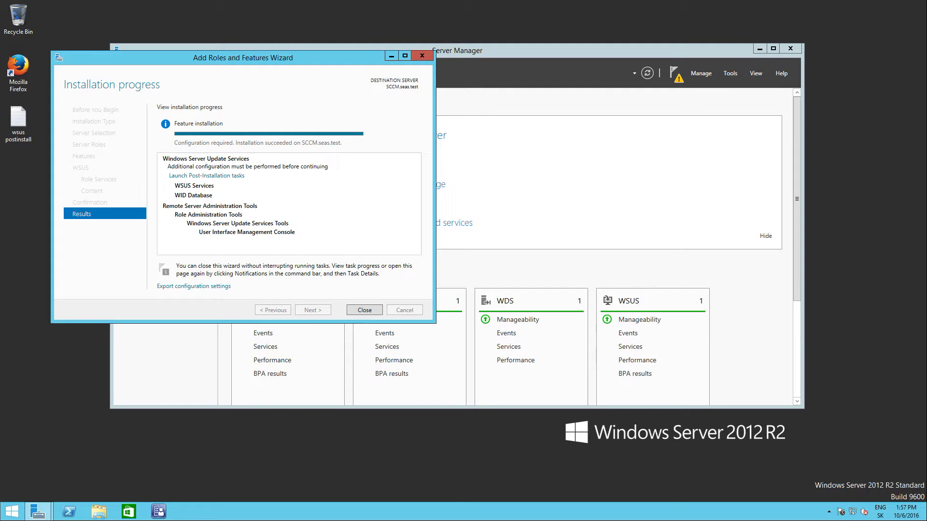
# Step: Launch the WSUS post-installation tasks and bring up the WSUS page in Server Manager with the wizard minimized
pyautogui.click(211, 176)
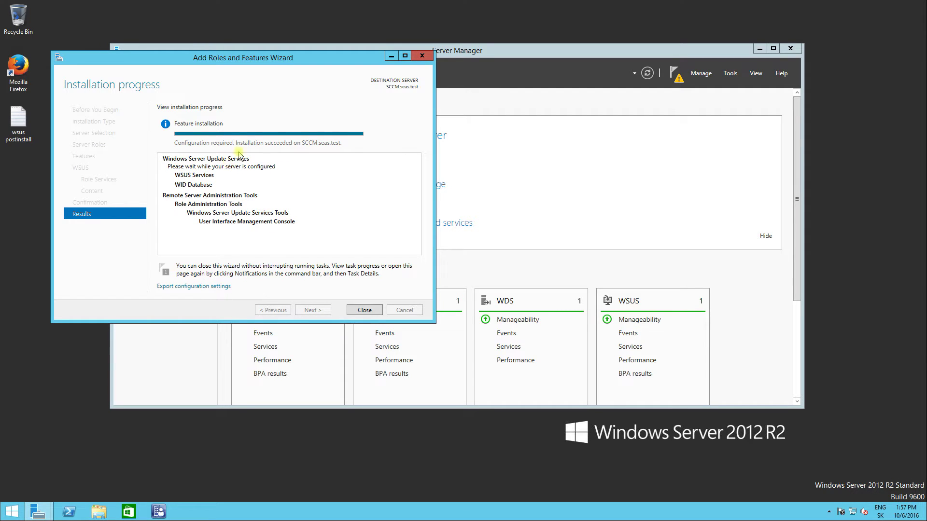
pyautogui.moveTo(236, 57); pyautogui.dragTo(492, 80)
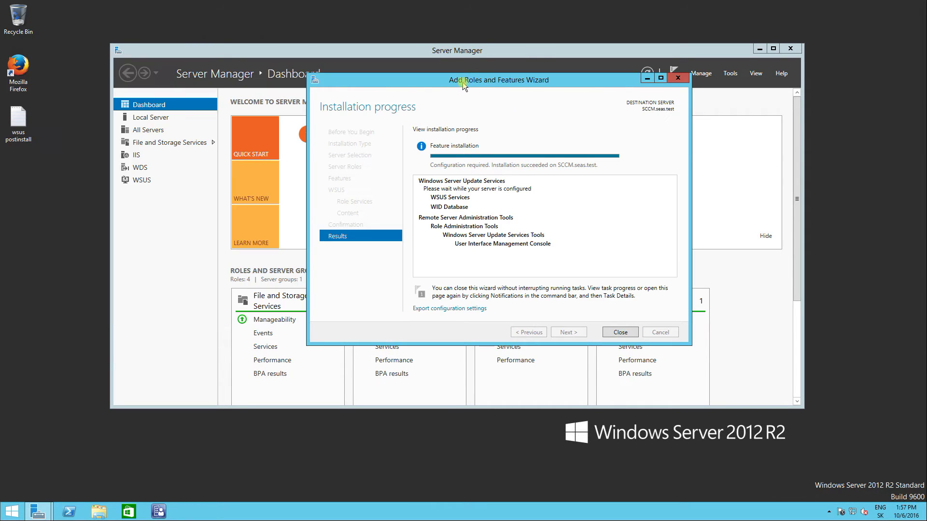
pyautogui.click(141, 180)
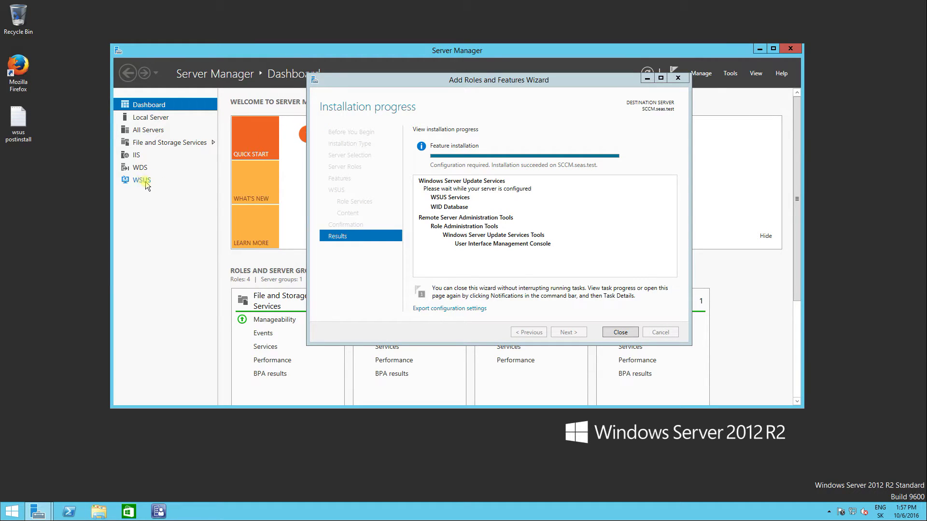
pyautogui.click(144, 180)
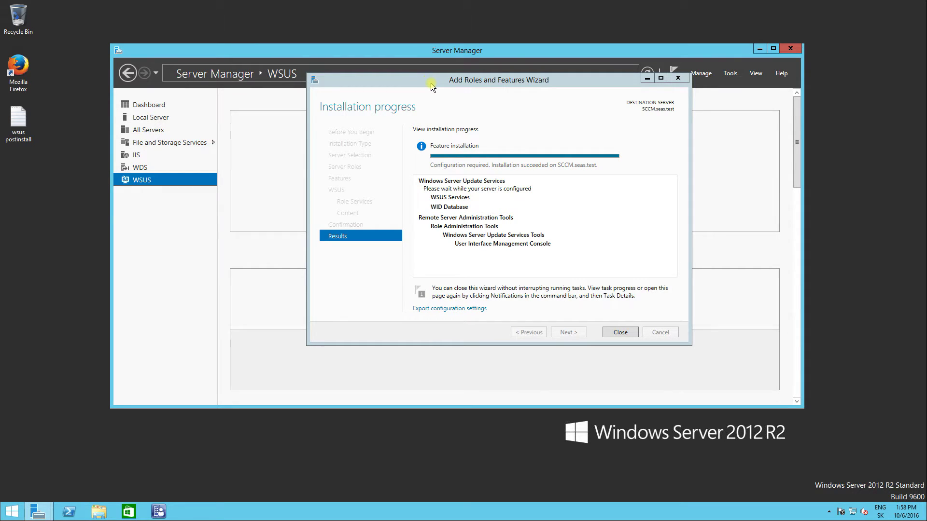
pyautogui.click(411, 143)
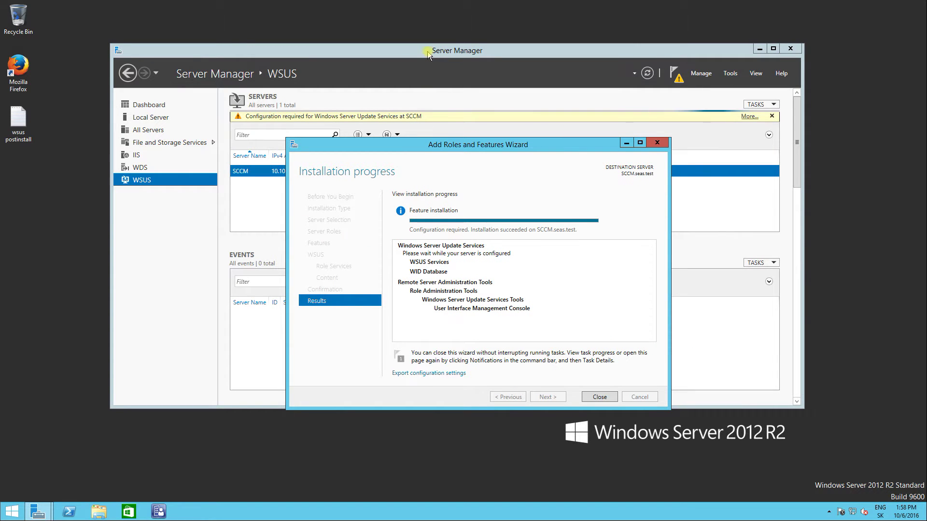
pyautogui.click(623, 143)
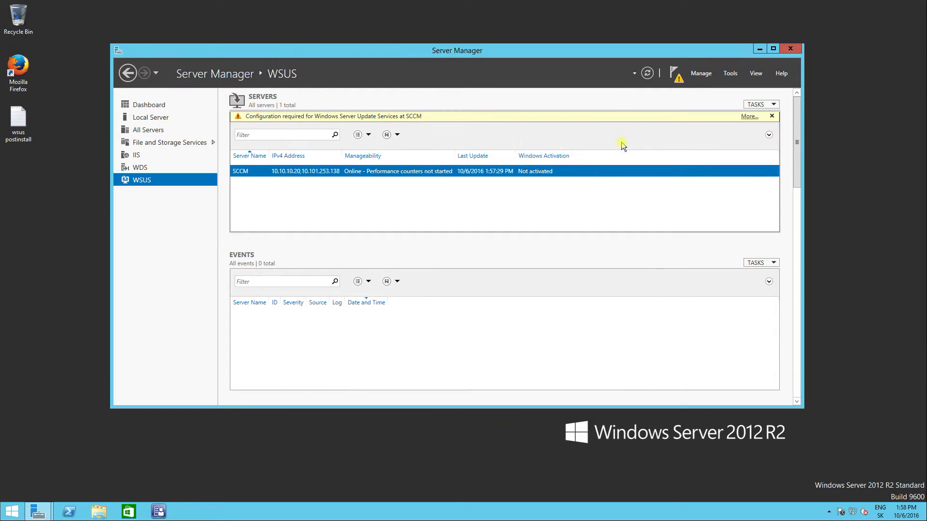
# Step: Check the stage and message of the WSUS post-deployment configuration in the task details, and close them
pyautogui.click(749, 117)
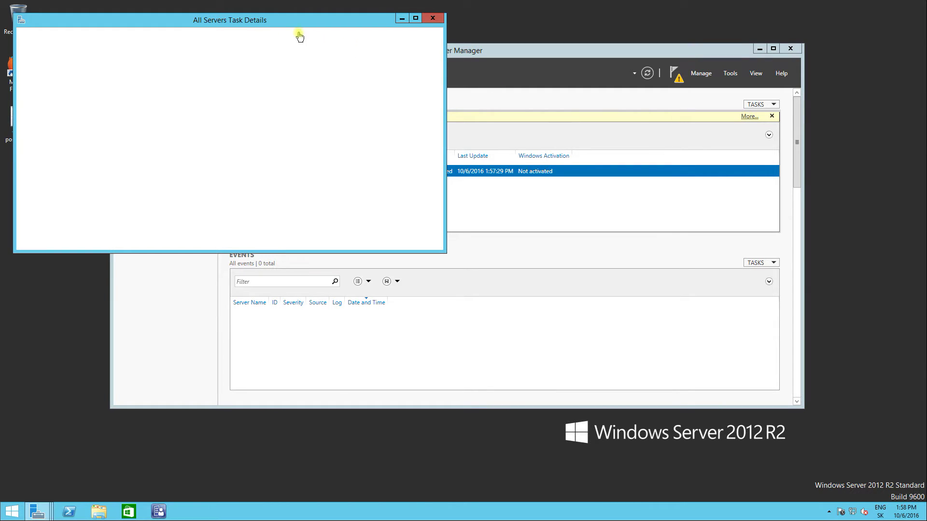
pyautogui.moveTo(231, 22); pyautogui.dragTo(349, 83)
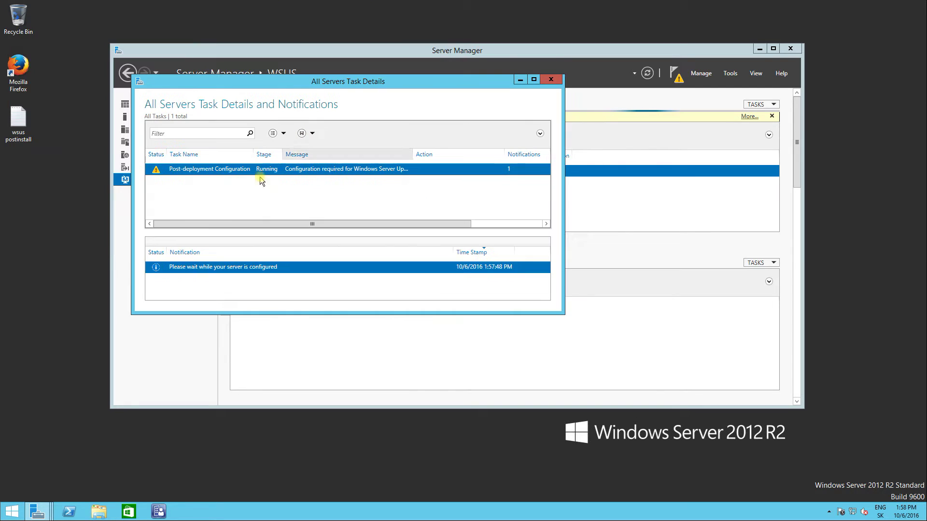
pyautogui.moveTo(254, 154); pyautogui.dragTo(302, 154)
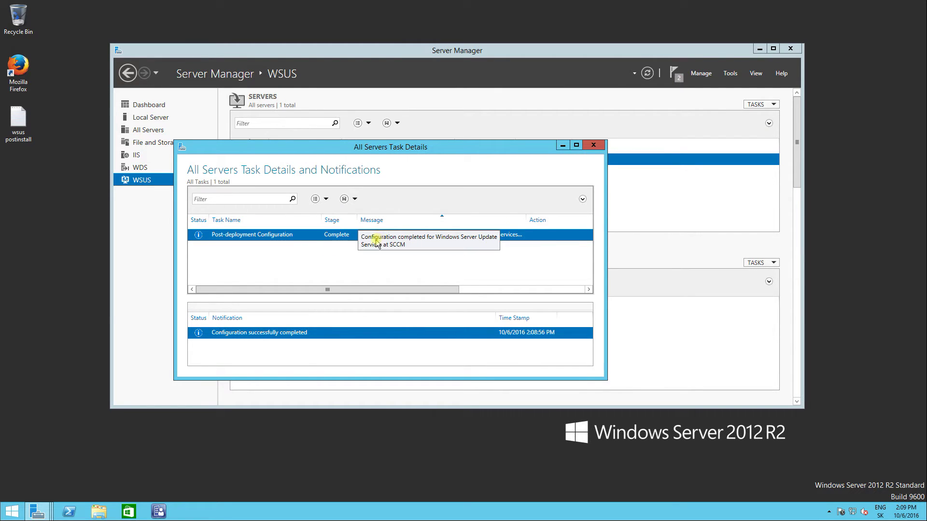
pyautogui.click(594, 145)
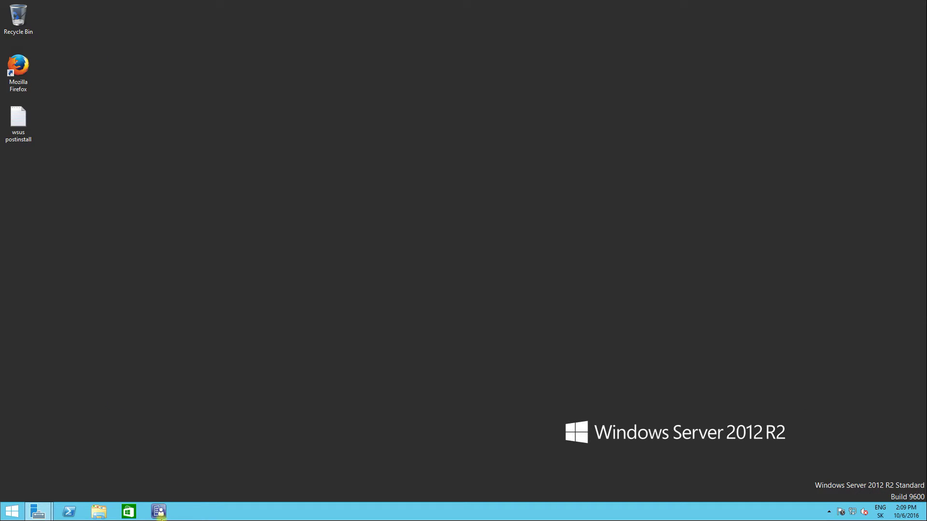
# Step: Switch to the Configuration Manager console and show Servers and Site System Roles under Site Configuration in Administration
pyautogui.click(159, 512)
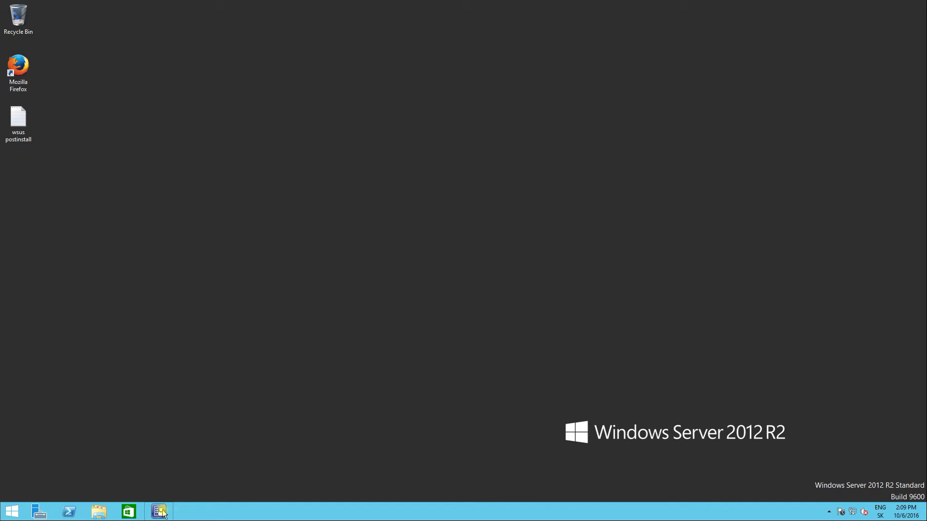
pyautogui.click(163, 514)
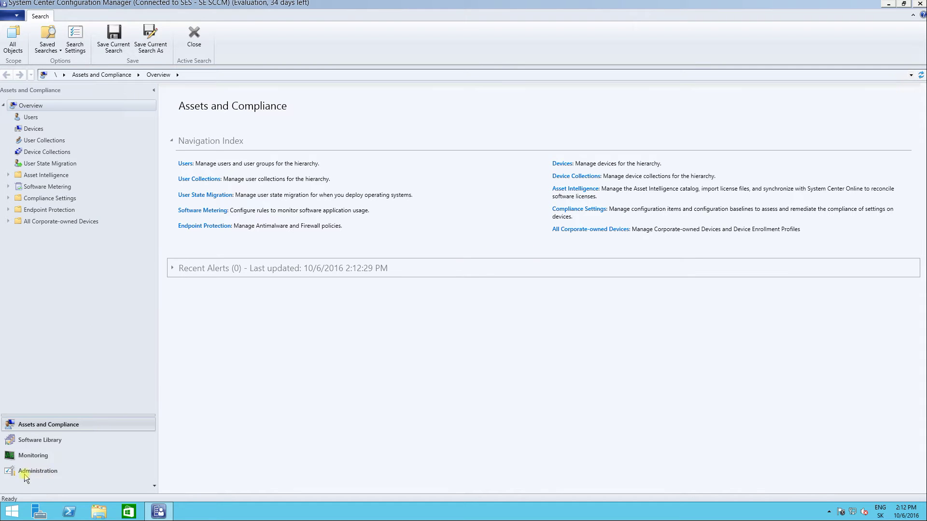
pyautogui.click(26, 473)
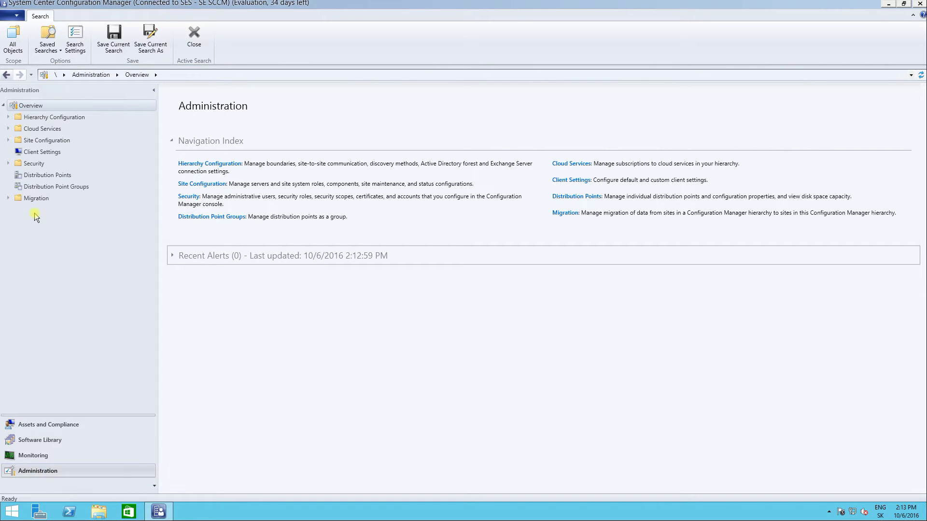
pyautogui.click(8, 140)
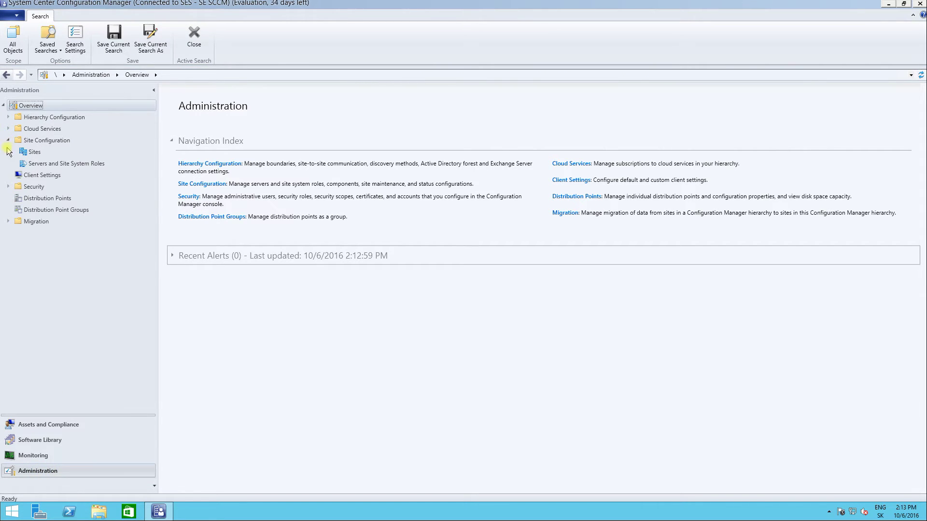
pyautogui.click(53, 165)
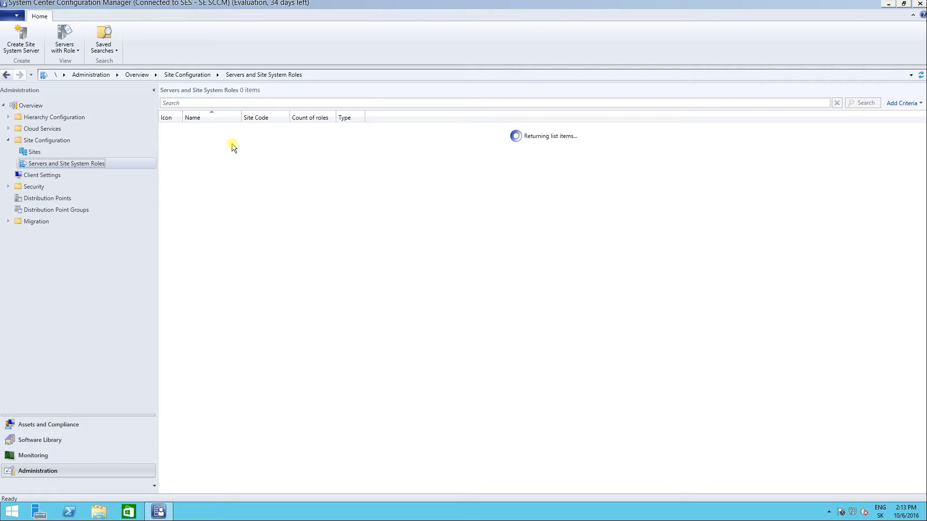
# Step: Start adding site system roles to \\SCCM.seas.test, keeping the default general settings and using no proxy server
pyautogui.click(218, 129)
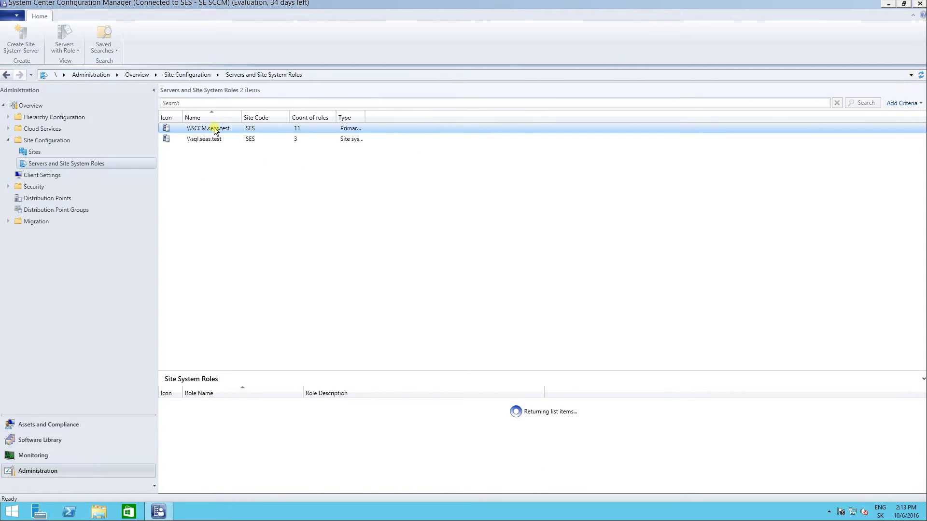
pyautogui.rightClick(214, 128)
pyautogui.click(256, 134)
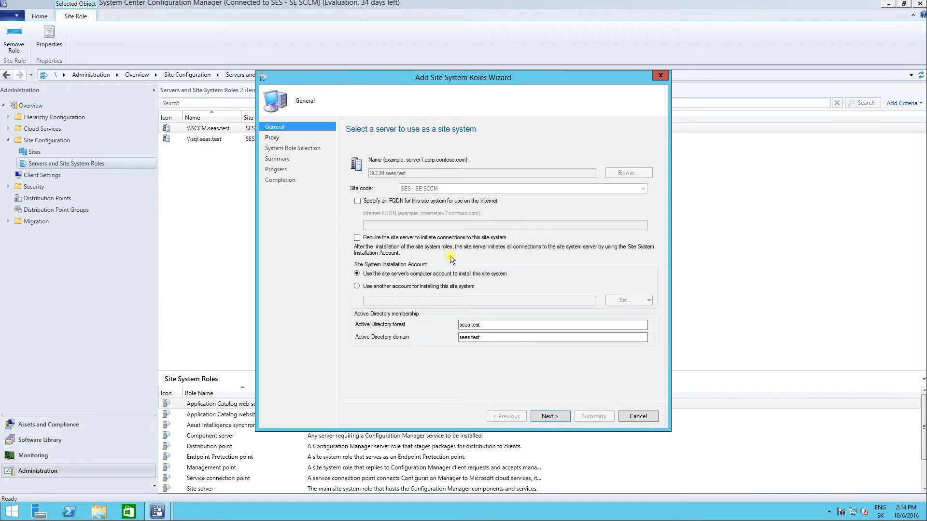
pyautogui.click(551, 415)
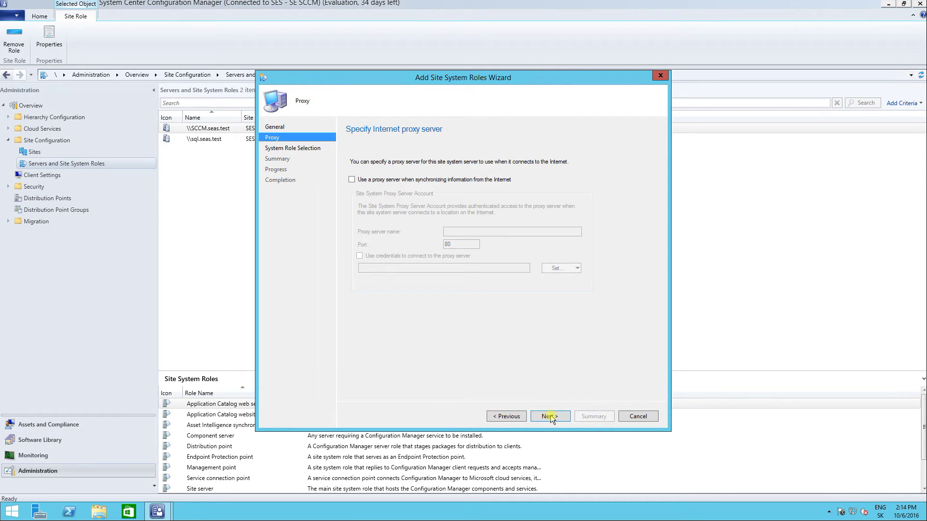
pyautogui.click(550, 416)
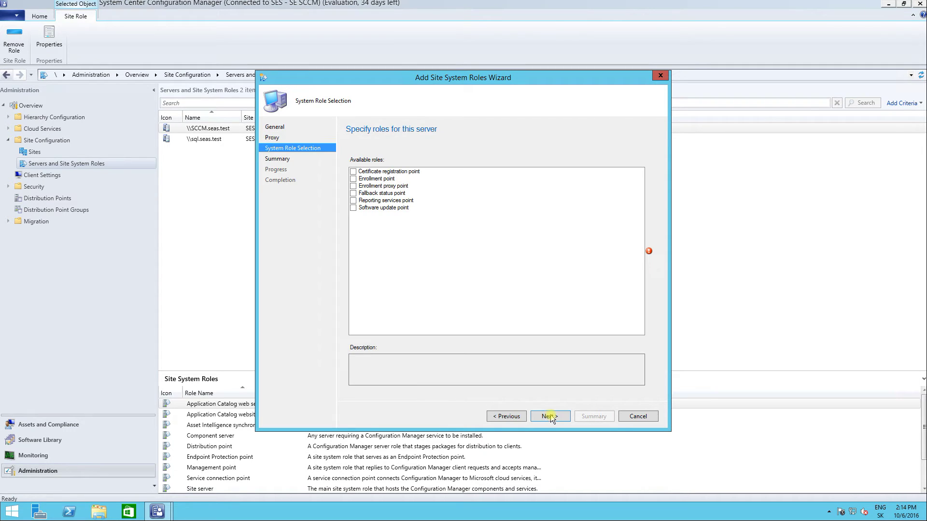
# Step: Select the Software update point role, with WSUS ports 8530 and 8531 and no WSUS server connection credentials
pyautogui.click(353, 207)
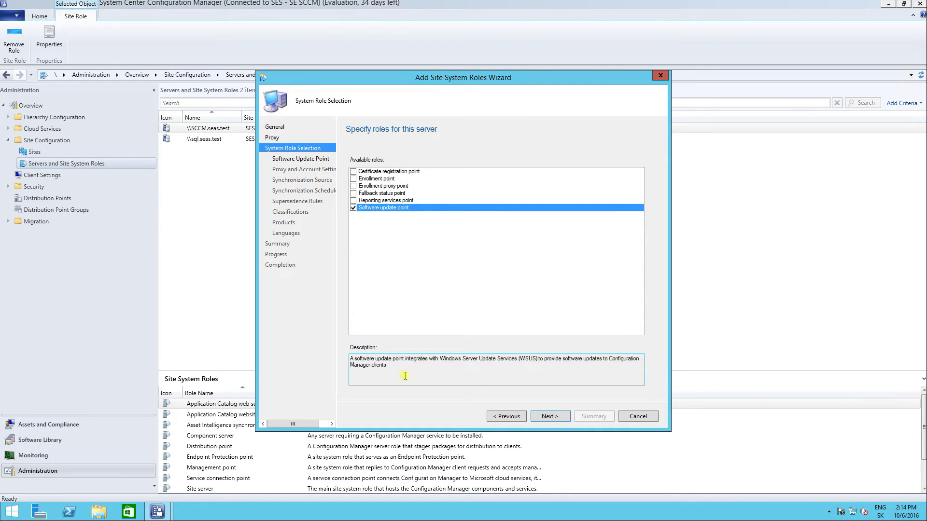
pyautogui.click(543, 415)
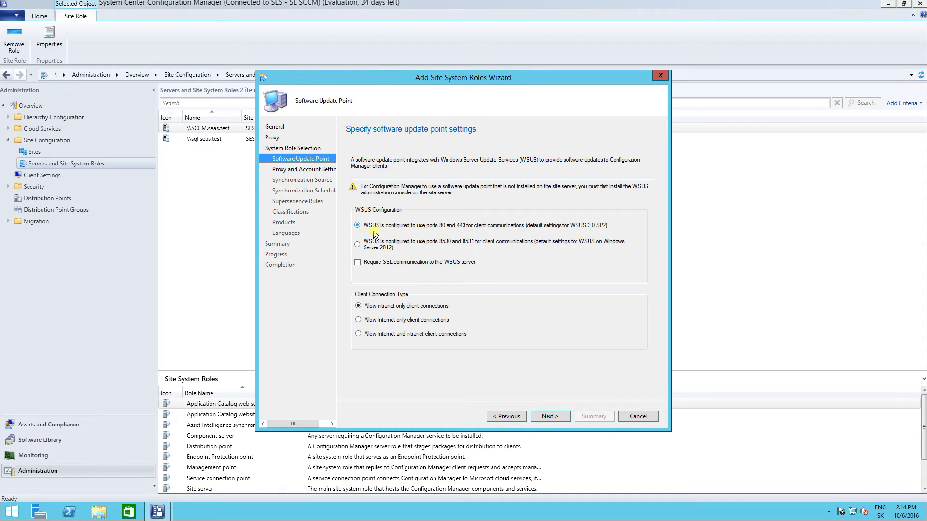
pyautogui.click(357, 244)
pyautogui.click(552, 418)
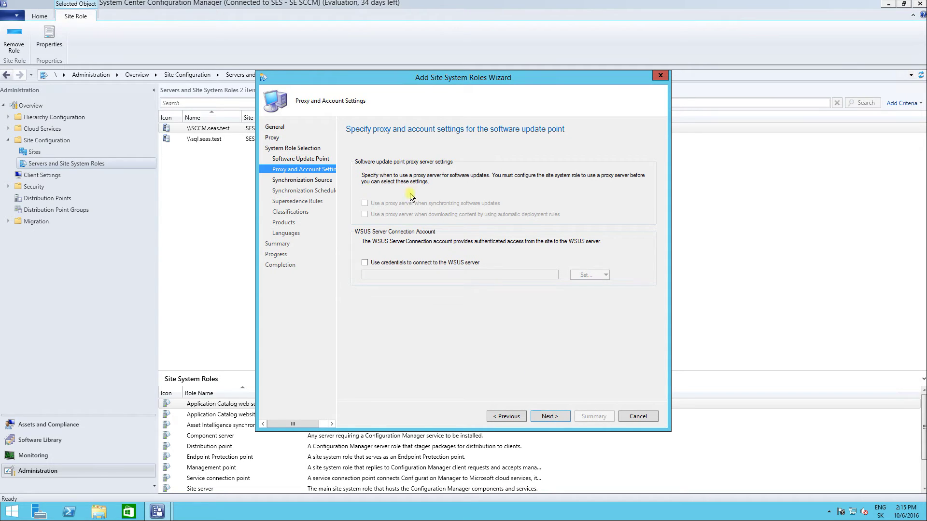
pyautogui.click(551, 418)
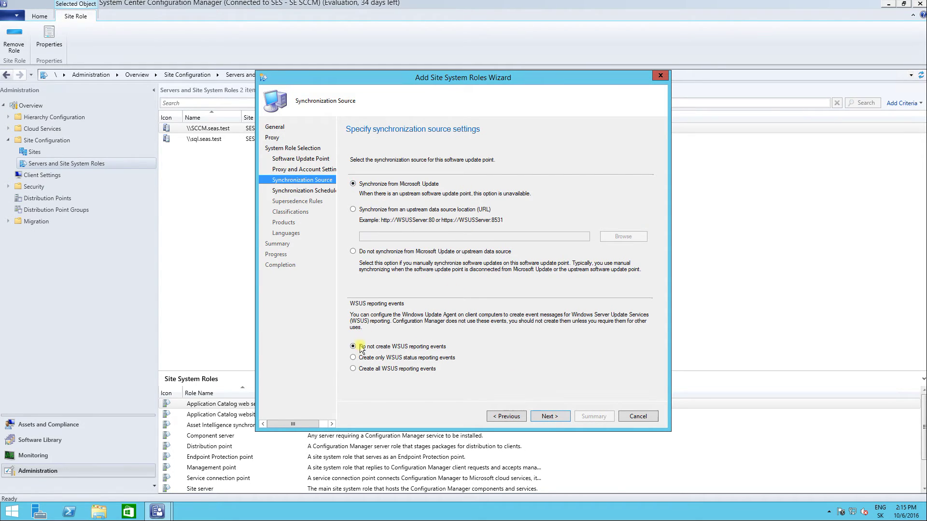
# Step: Keep synchronization from Microsoft Update every 1 day without WSUS reporting events, immediate expiry of superseded updates, and all individual update classifications
pyautogui.click(552, 417)
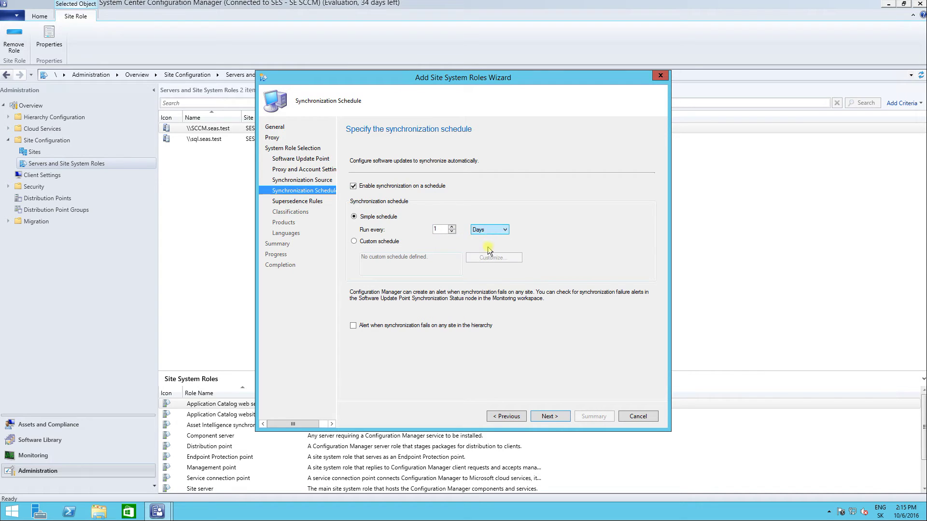
pyautogui.click(555, 417)
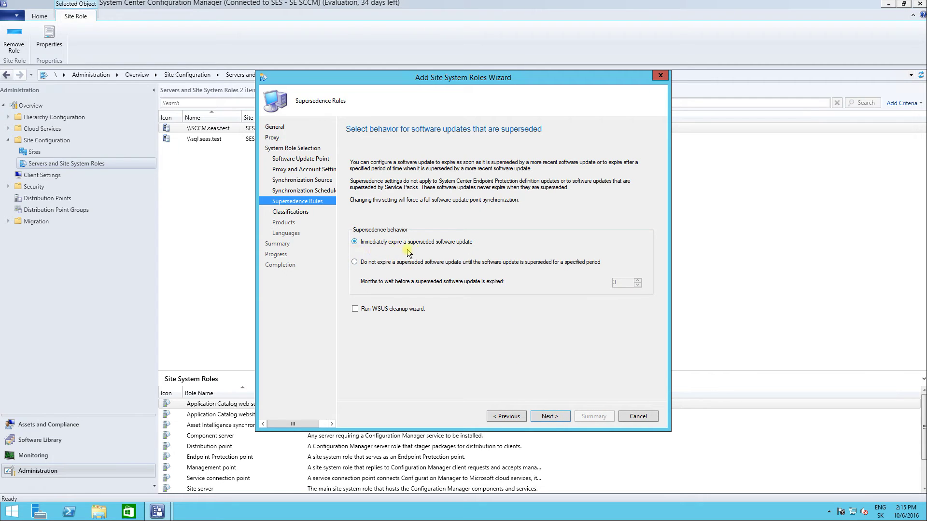
pyautogui.click(558, 415)
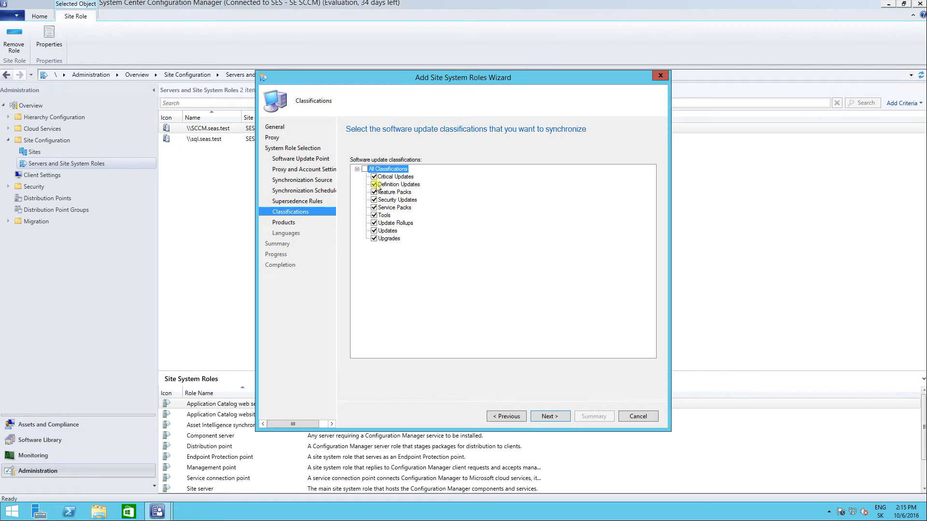
pyautogui.click(550, 416)
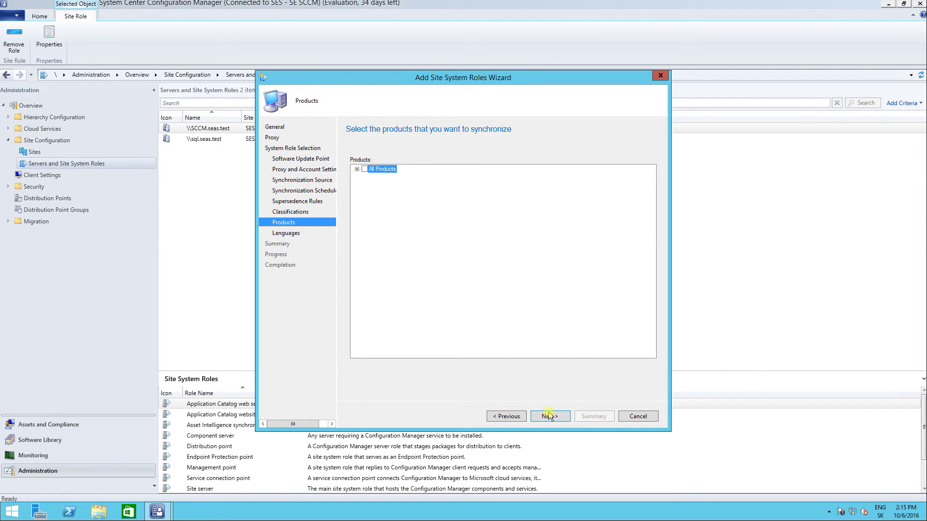
# Step: Under Microsoft's Windows products, include Windows 10 Anniversary Update and Later Servicing Drivers and Windows 10 Dynamic Update in the synchronization
pyautogui.click(356, 169)
pyautogui.click(365, 185)
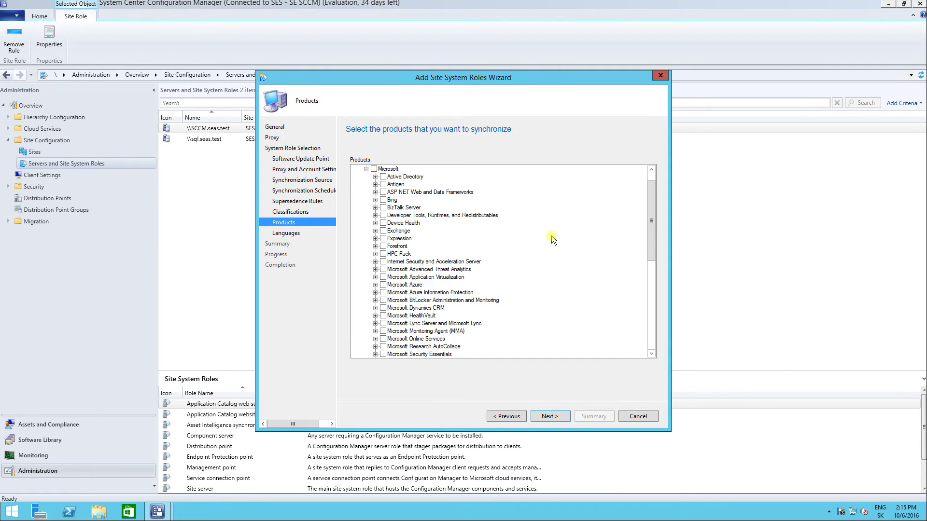
pyautogui.moveTo(650, 233); pyautogui.dragTo(636, 320)
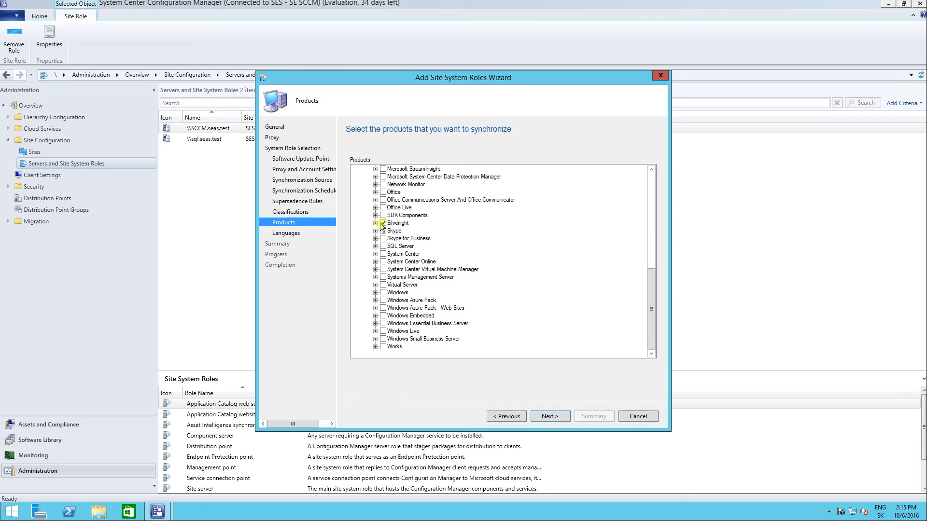
pyautogui.click(376, 293)
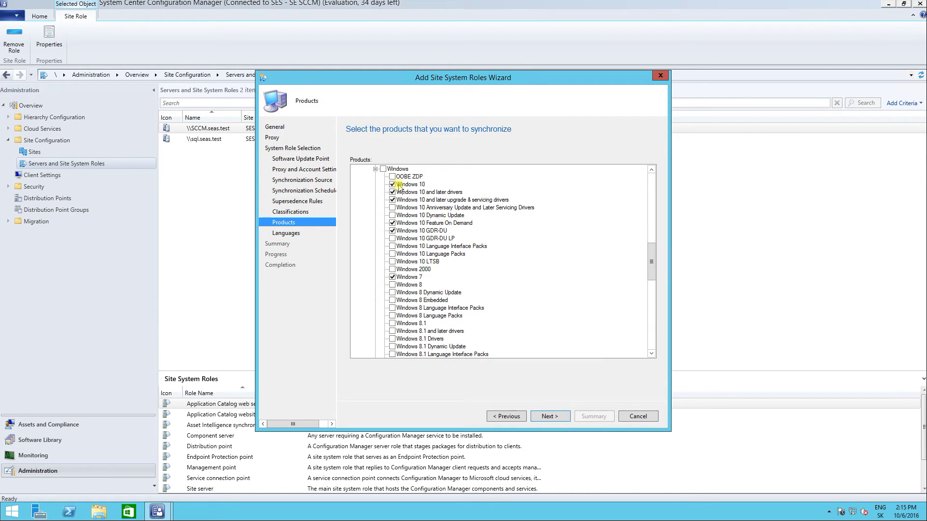
pyautogui.click(392, 215)
pyautogui.click(550, 416)
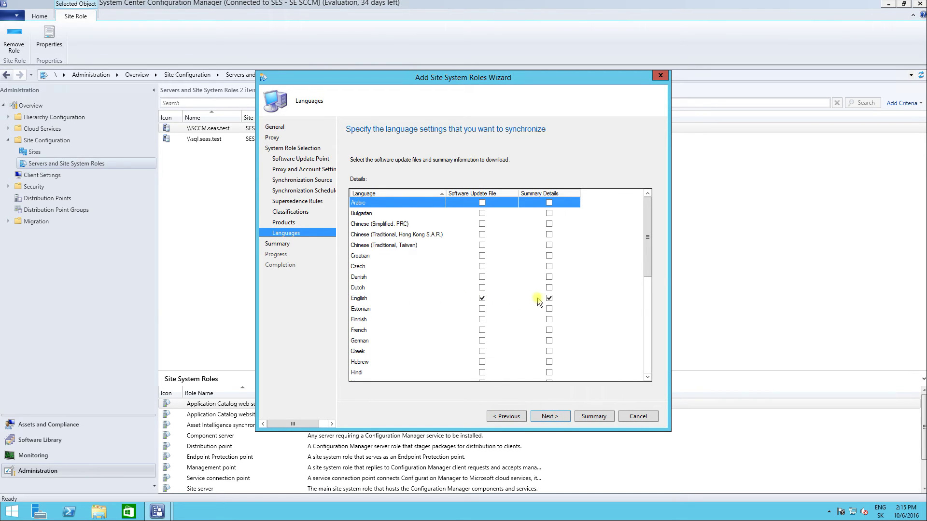
# Step: Keep English as the only update language, apply the software update point role settings, and close the wizard
pyautogui.click(549, 417)
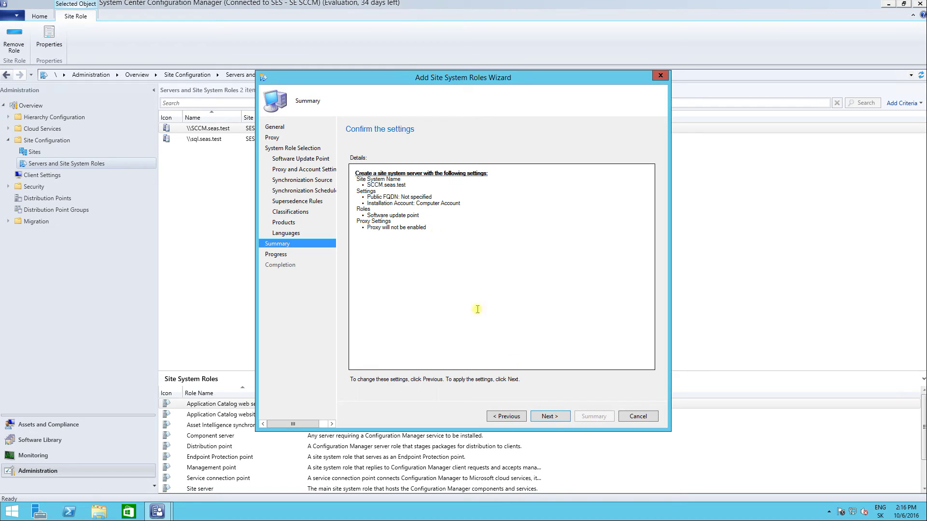
pyautogui.click(550, 416)
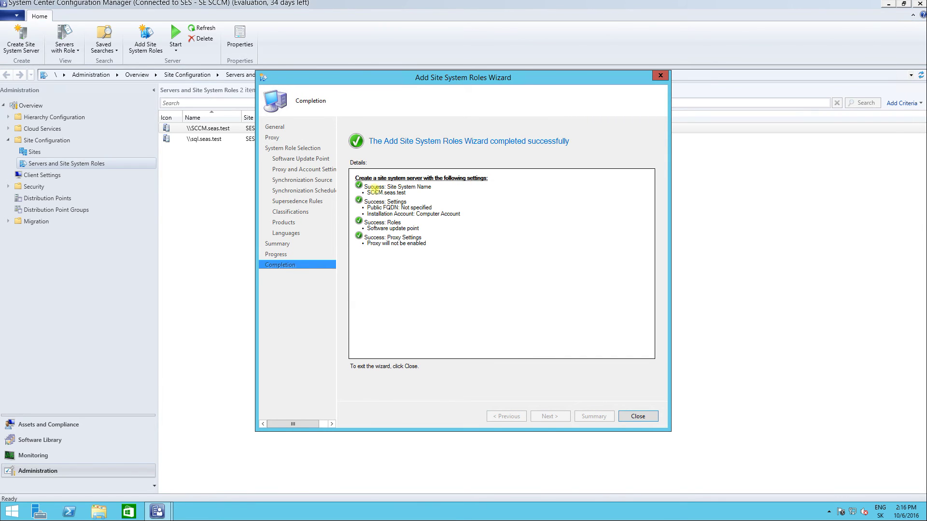
pyautogui.click(634, 416)
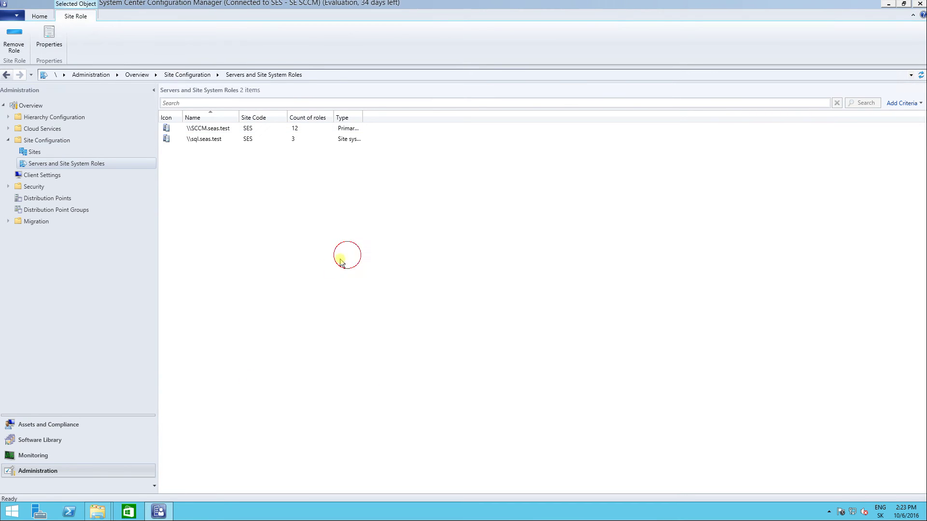
# Step: Review the general, proxy and account properties of the Software update point role on \\SCCM.seas.test, and close them
pyautogui.click(211, 134)
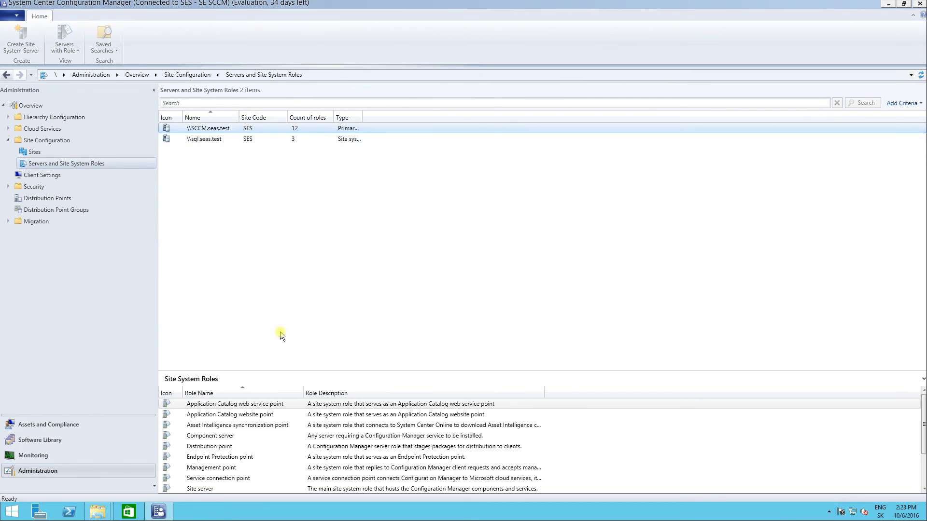
pyautogui.scroll(-2, 239, 441)
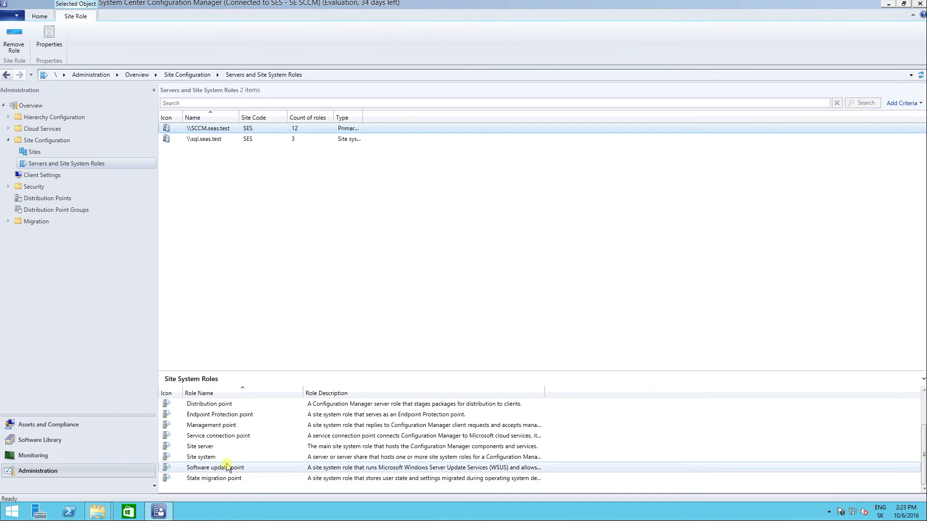
pyautogui.rightClick(238, 468)
pyautogui.click(254, 491)
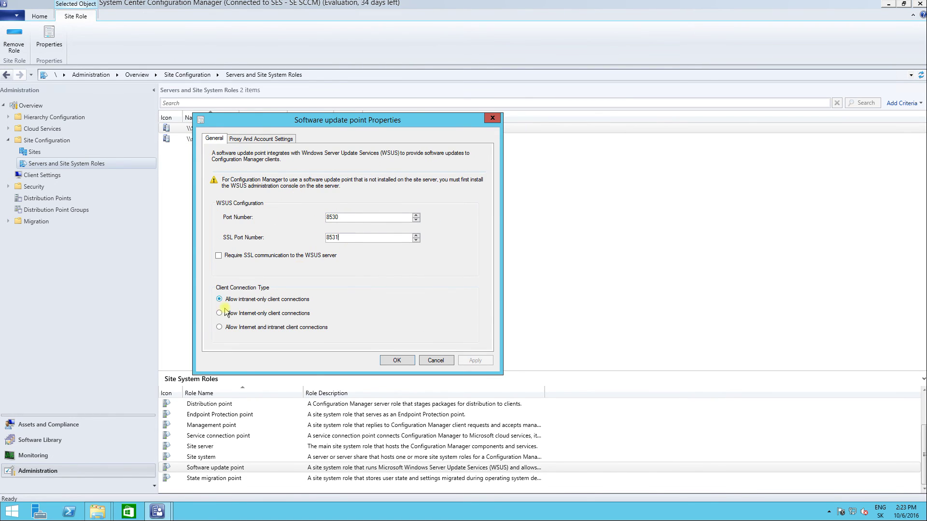
pyautogui.click(252, 139)
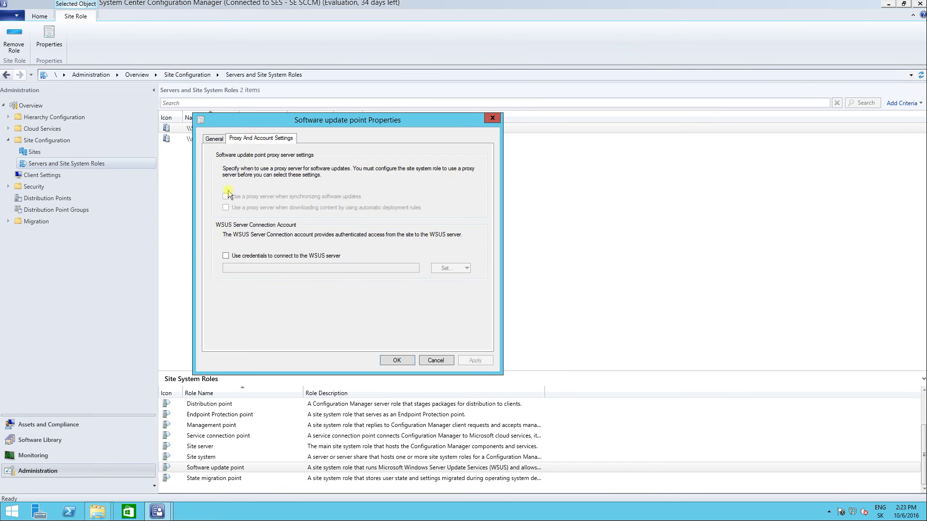
pyautogui.click(214, 139)
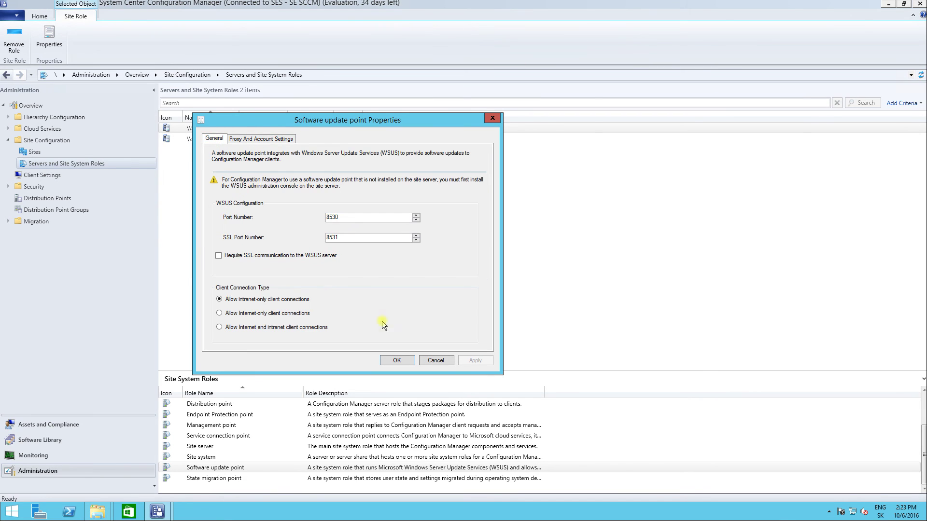
pyautogui.click(396, 360)
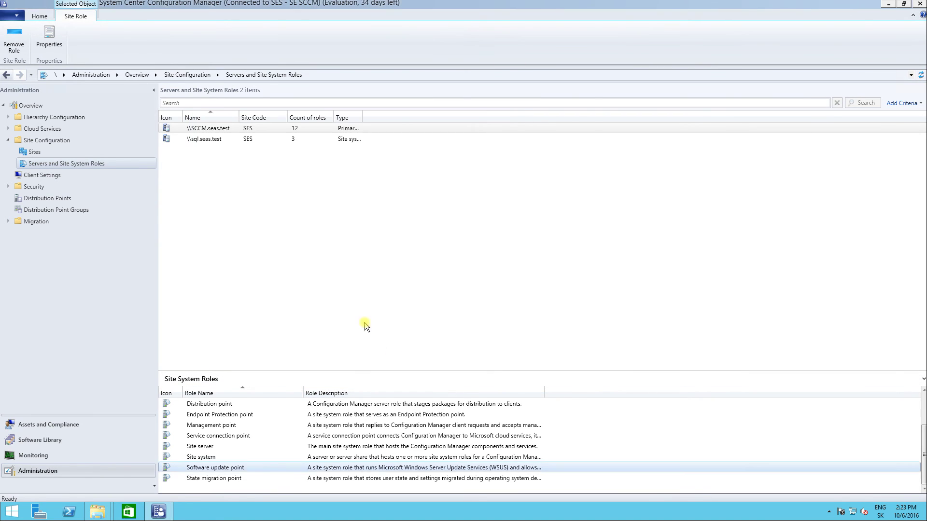
# Step: Open the Software Update Point component properties of the SES - SE SCCM primary site under Sites
pyautogui.click(34, 152)
pyautogui.click(216, 129)
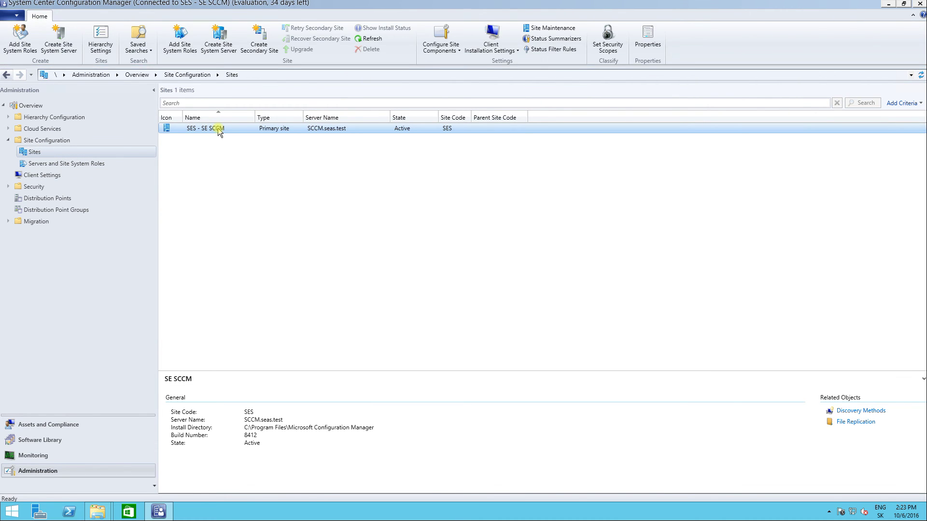
pyautogui.rightClick(218, 129)
pyautogui.moveTo(303, 247)
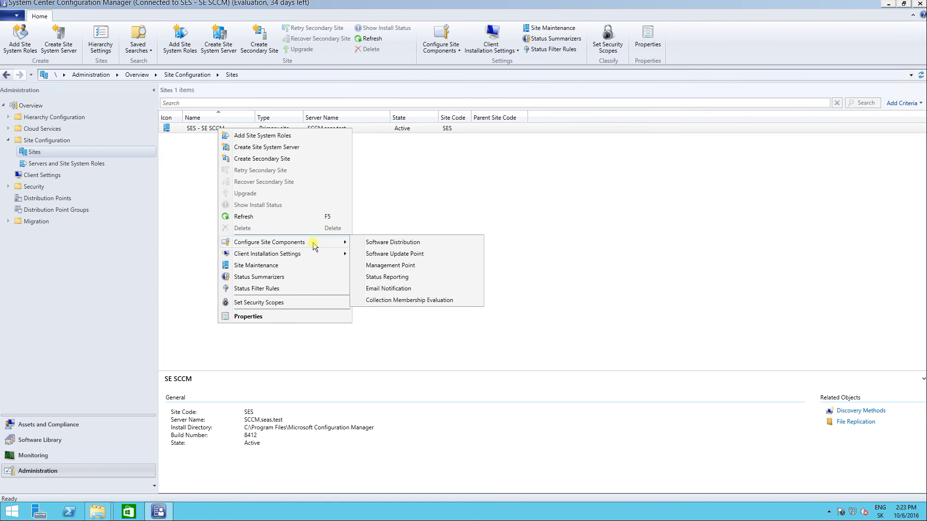
pyautogui.click(414, 254)
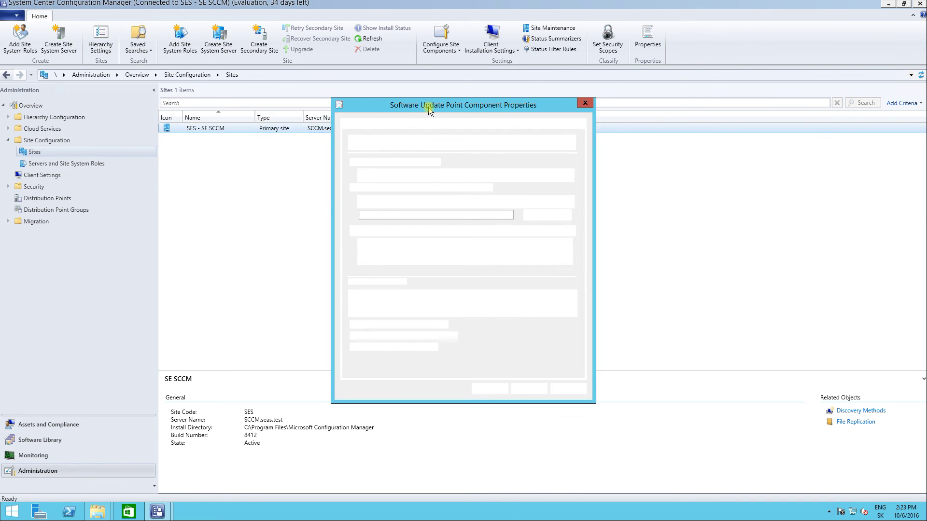
pyautogui.moveTo(427, 106); pyautogui.dragTo(385, 106)
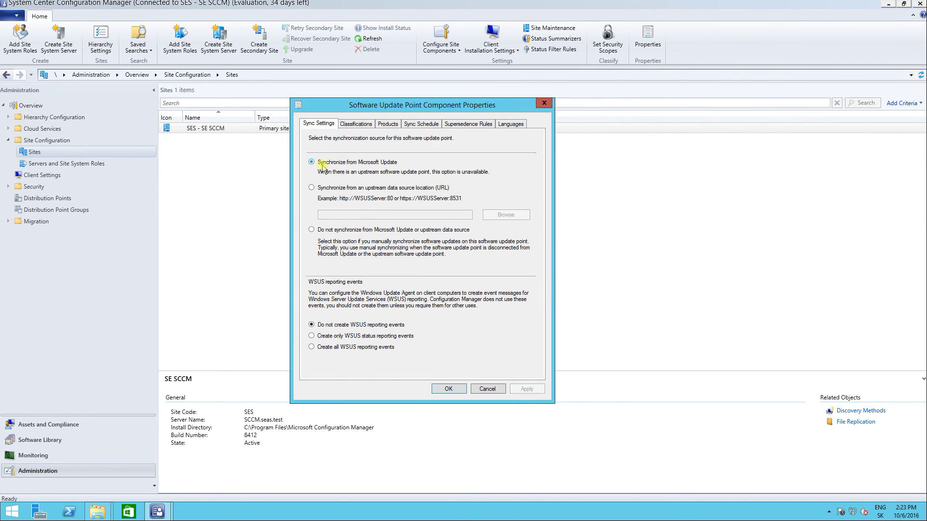
# Step: Review the component's classifications, products, sync schedule, supersedence rules and languages, and close its properties
pyautogui.click(358, 124)
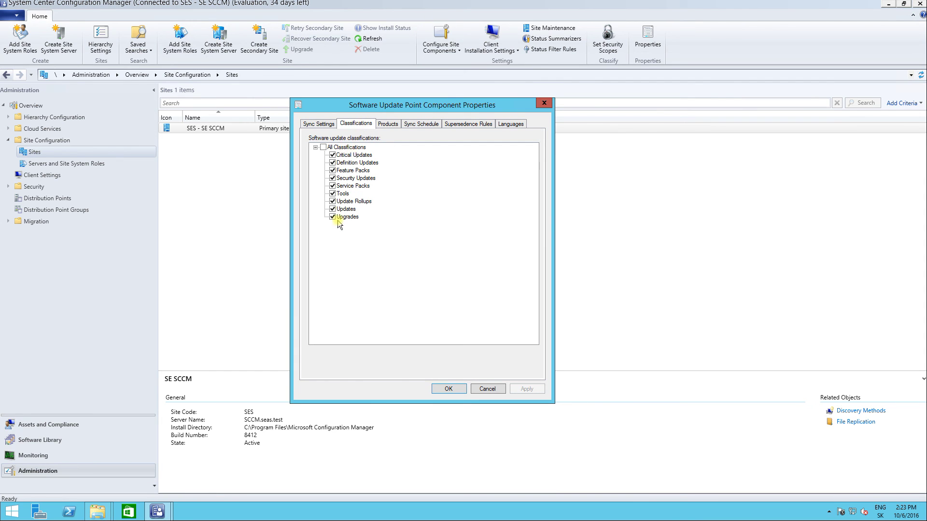
pyautogui.click(387, 123)
pyautogui.moveTo(536, 164); pyautogui.dragTo(535, 282)
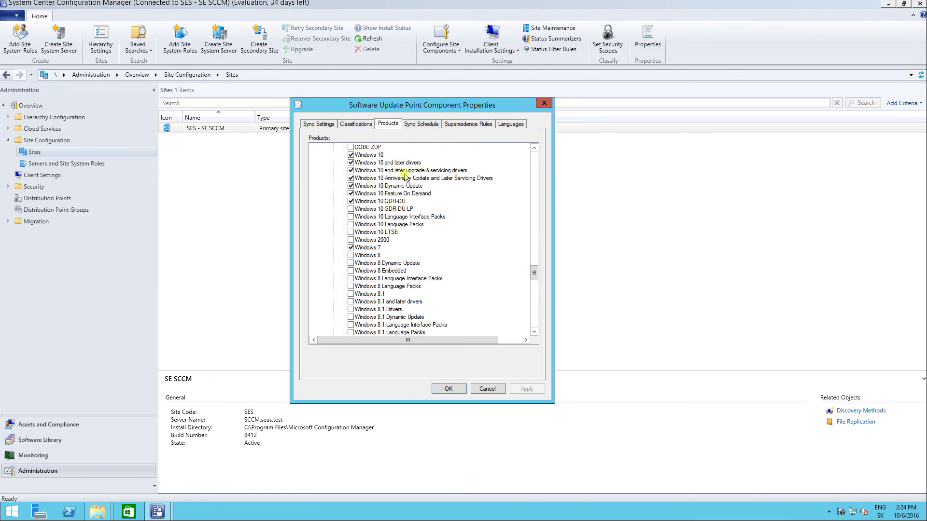
pyautogui.click(421, 124)
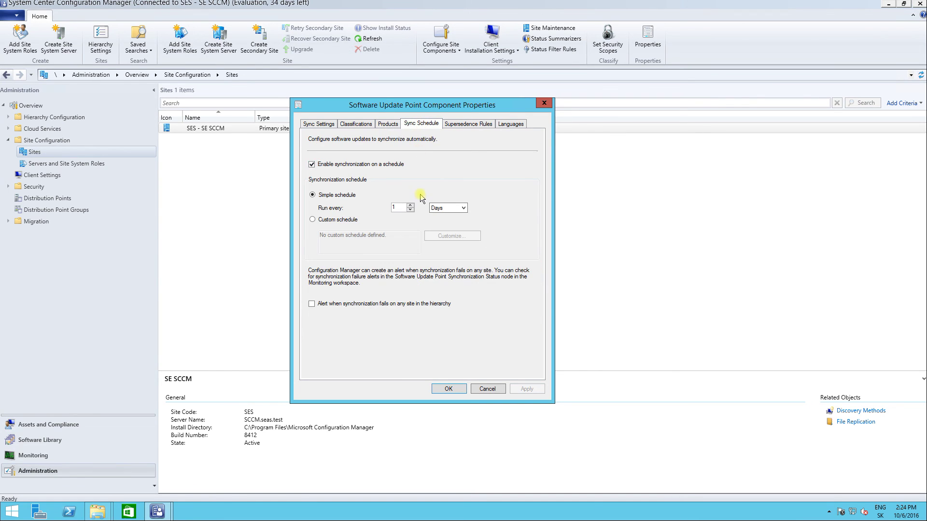
pyautogui.click(468, 124)
pyautogui.click(512, 125)
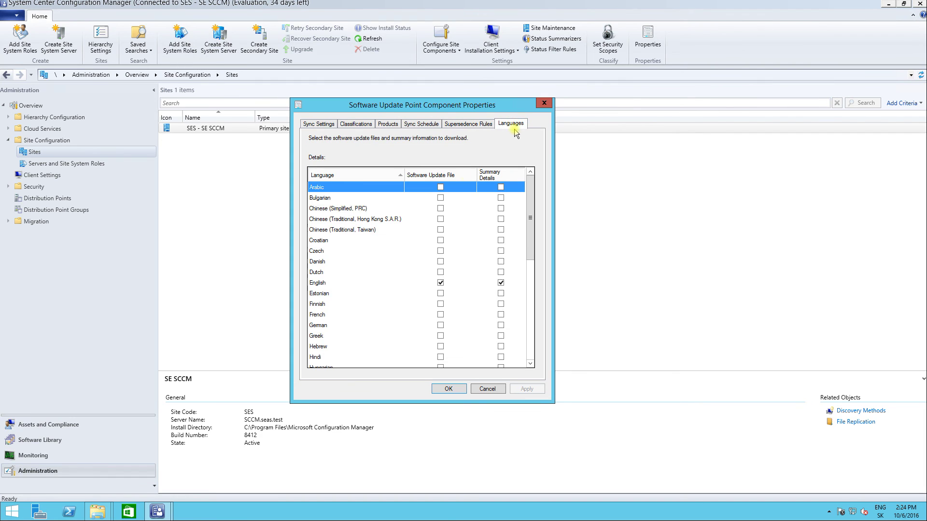
pyautogui.click(449, 389)
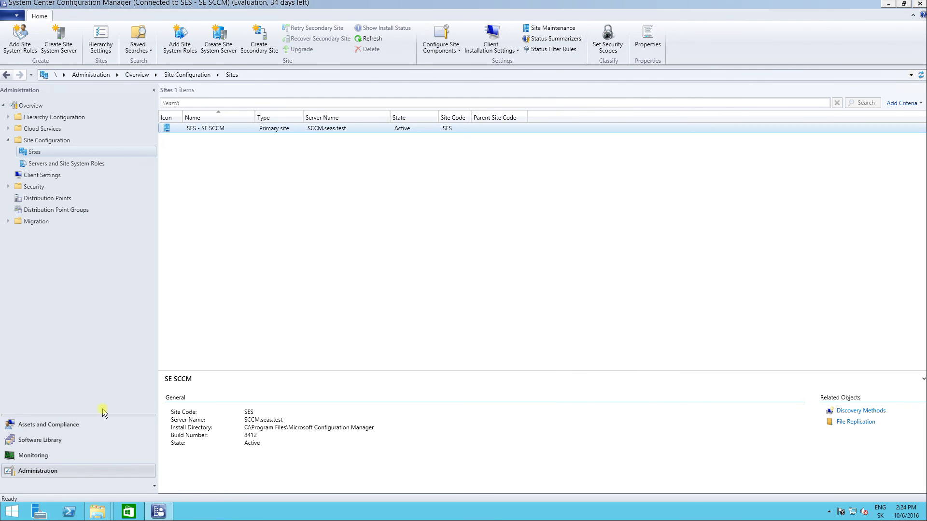
# Step: Search Component Status in Monitoring for "wsus" and select the SMS_WSUS_CONFIGURATION_MANAGER component
pyautogui.click(45, 457)
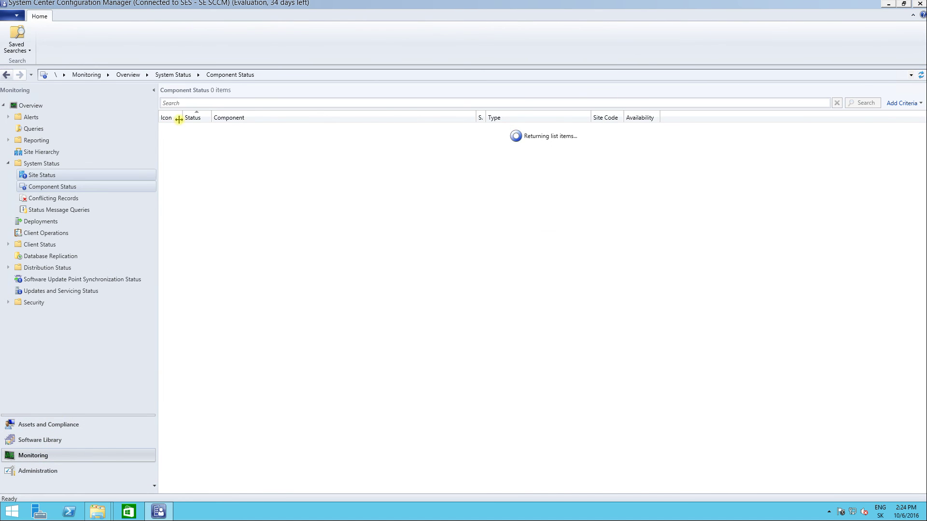
pyautogui.click(186, 104)
pyautogui.write('w')
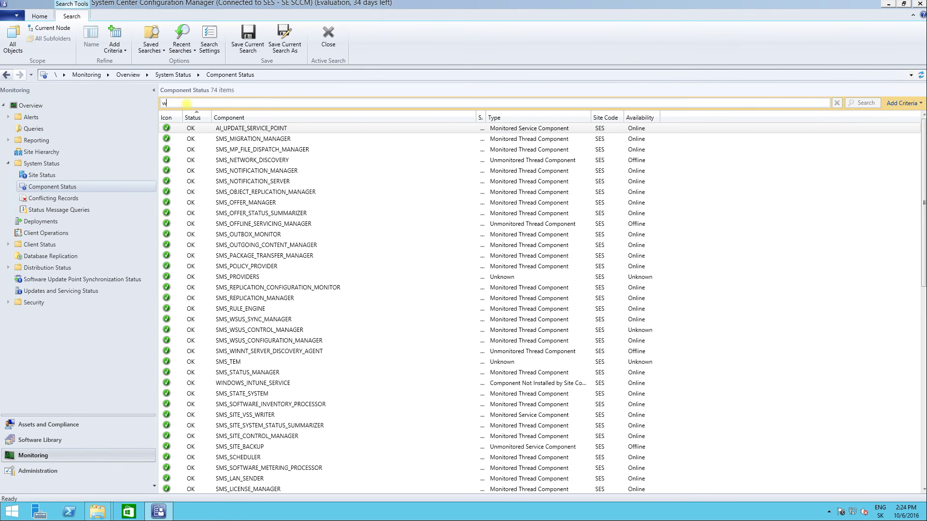
pyautogui.write('sus')
pyautogui.press('Return')
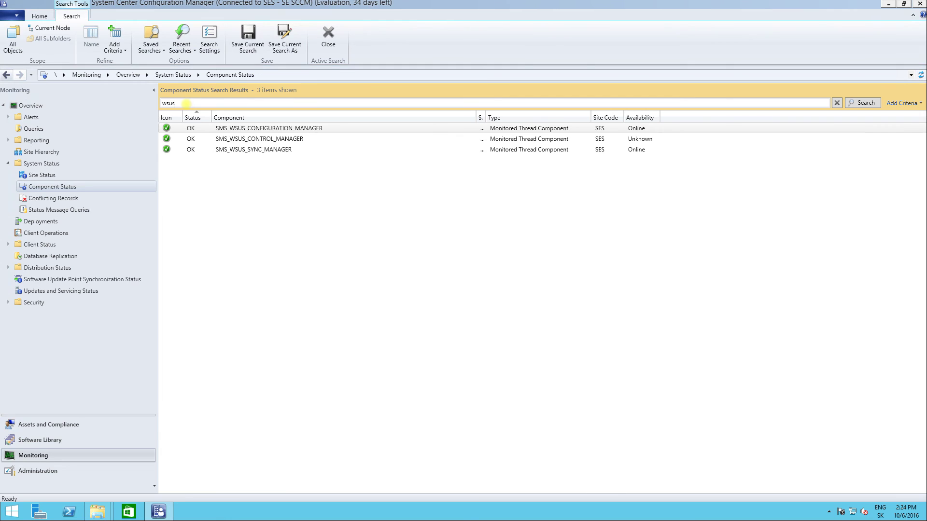
pyautogui.click(222, 129)
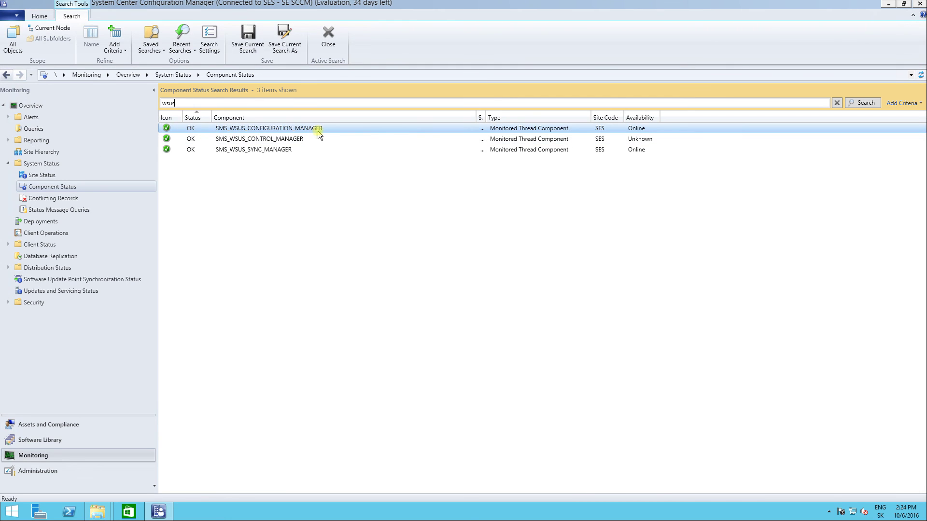